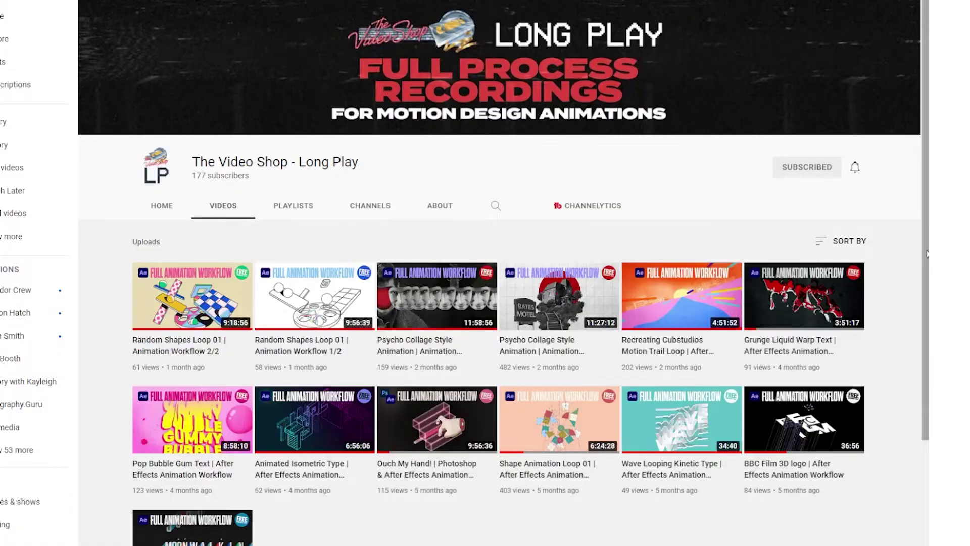
- Scroll to the Moonwalking with Einstein upload, then open that composition's settings in After Effects
scroll(261, 435, "down", 3)
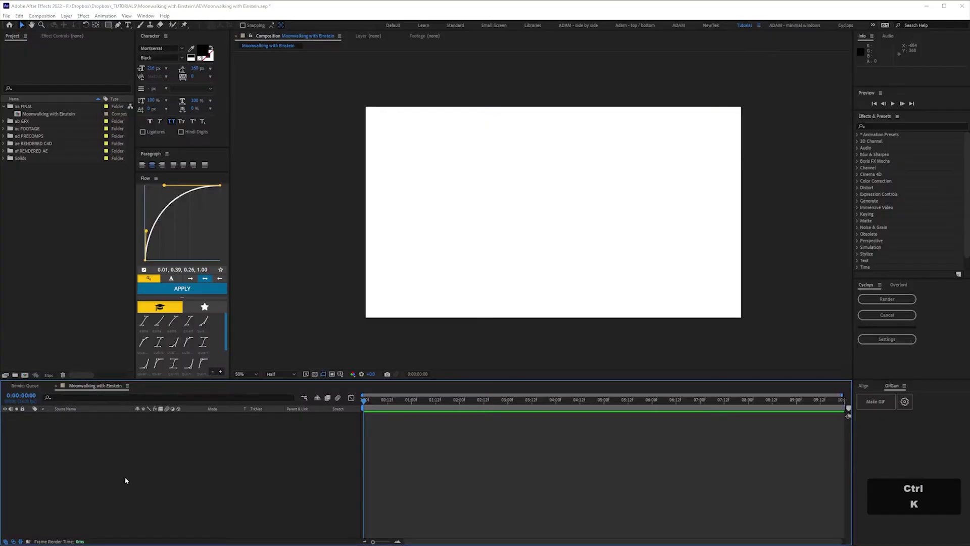
key("ctrl+k")
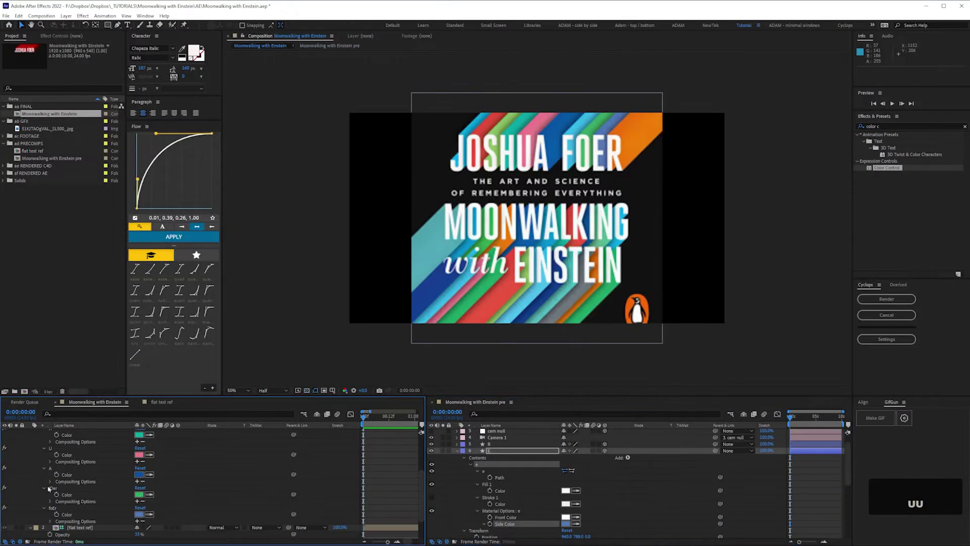
- Make the JOSHUA FOER text white Dharma Gothic E at 295 px, then duplicate it
left_click(482, 453)
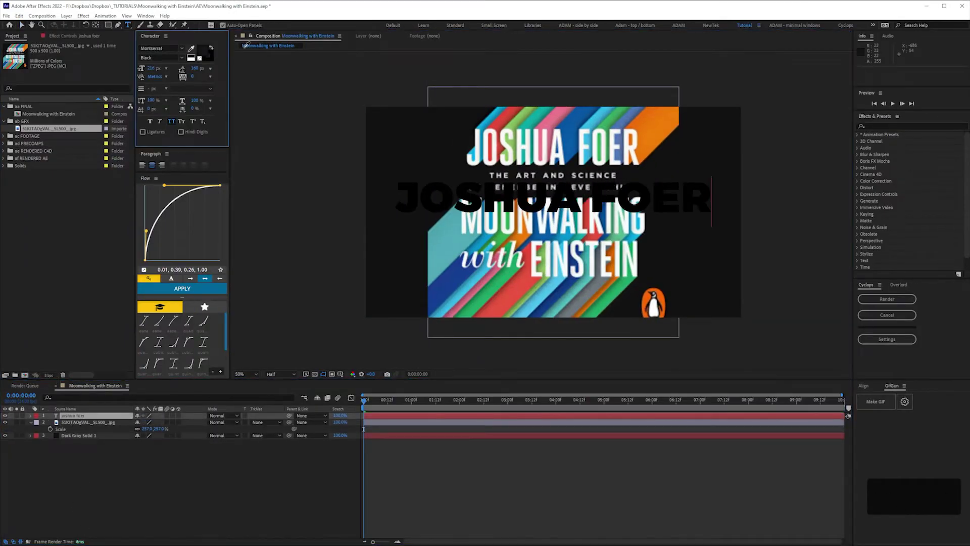
left_click(160, 48)
key("Down")
left_click(161, 57)
left_click(151, 66)
left_click_drag(151, 68, 174, 64)
key("ctrl+d")
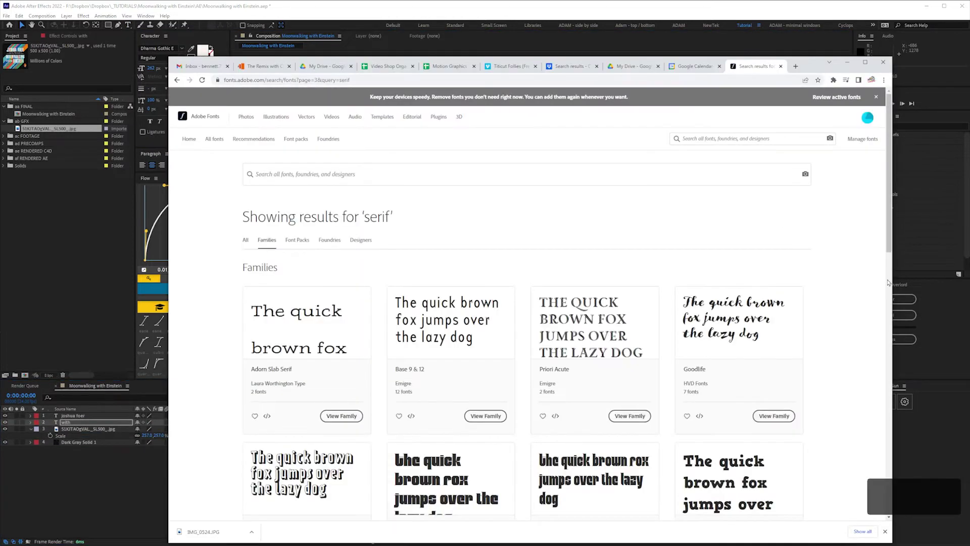
- Set the 'with' text to Chapaza Italic after trying PT Serif Italic
scroll(556, 303, "down", 10)
left_click(178, 80)
left_click(178, 80)
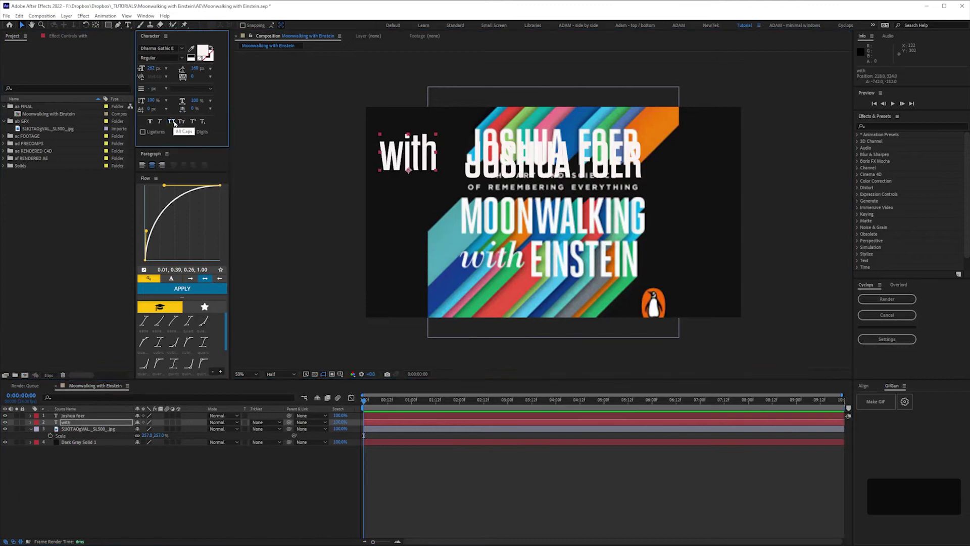
left_click(161, 48)
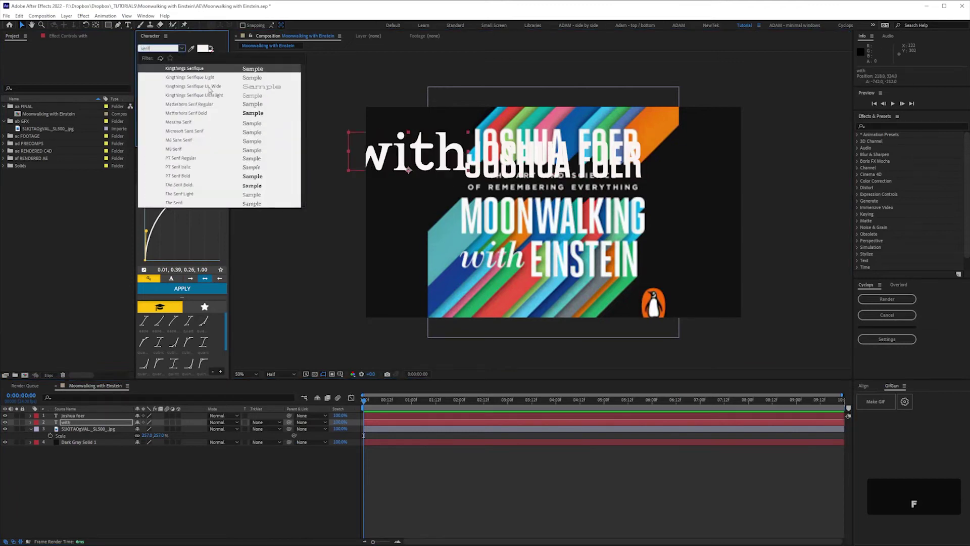
left_click(193, 173)
left_click(179, 48)
scroll(291, 89, "up", 5)
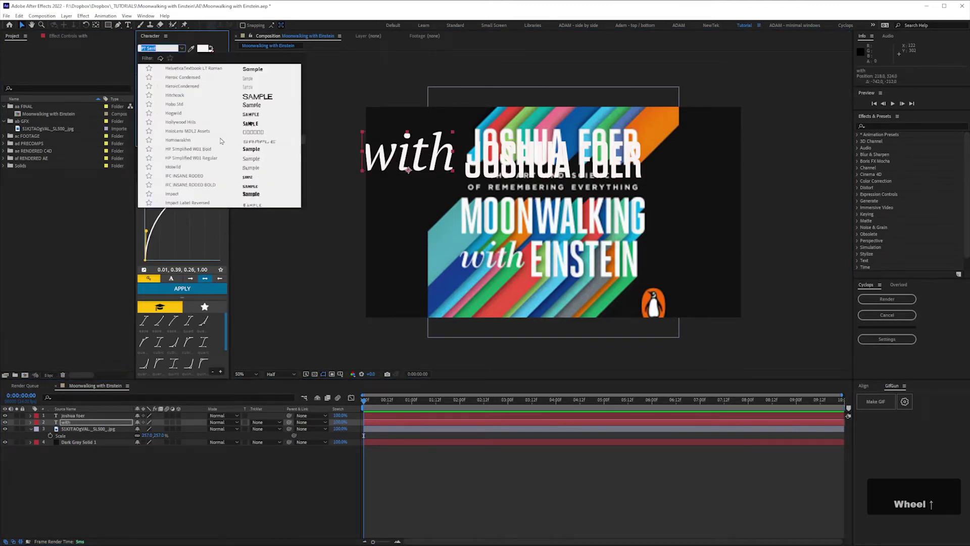
left_click(291, 89)
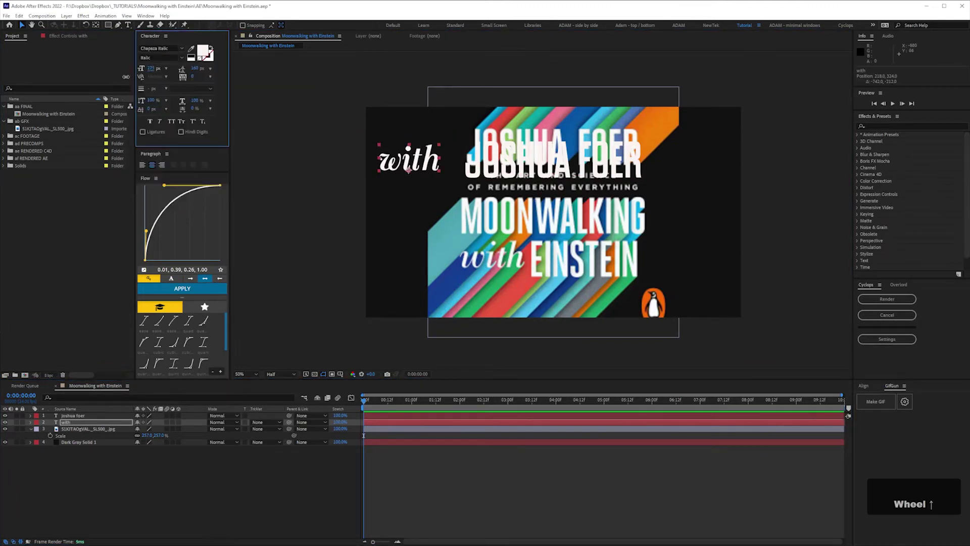
- Check the text against the cover reference and duplicate JOSHUA FOER for the MOONWALKING line
left_click_drag(5, 428, 10, 437)
left_click(4, 442)
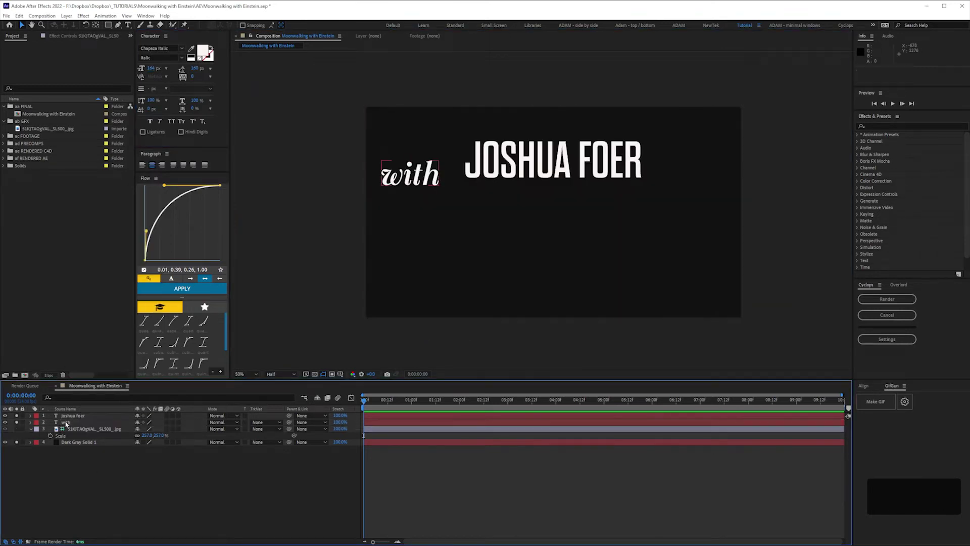
left_click(5, 428)
left_click(76, 416)
key("ctrl+d")
left_click(17, 422)
key("ctrl+shift+b")
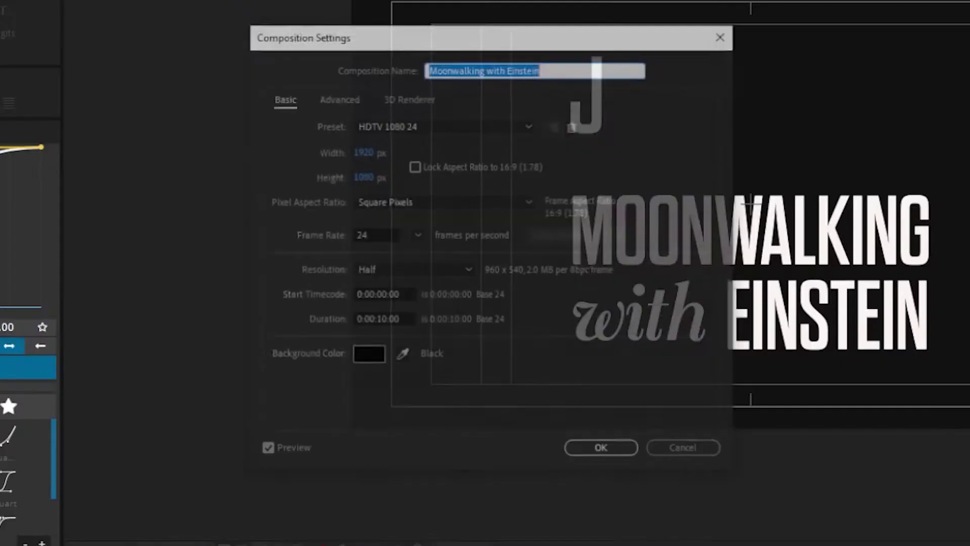
- Switch the composition's 3D renderer to Cinema 4D
left_click(416, 100)
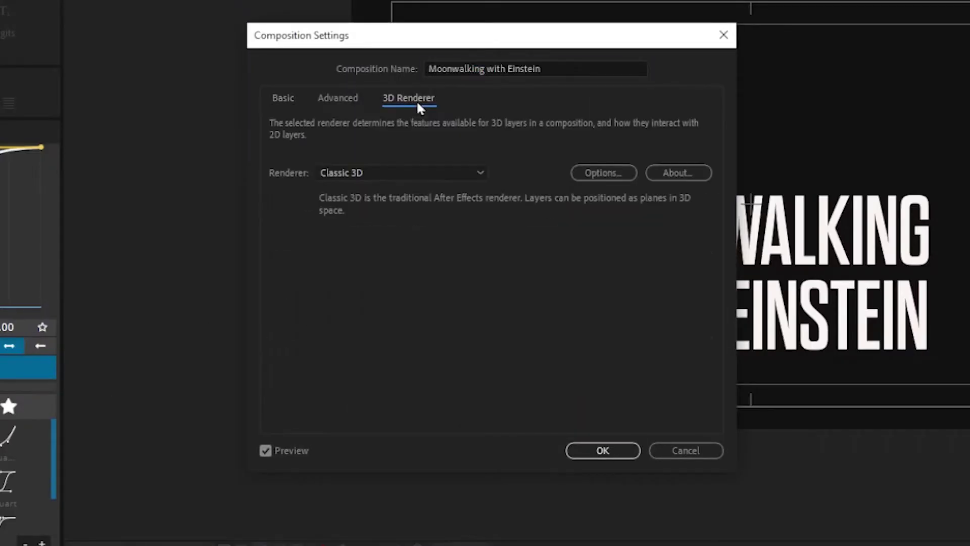
left_click(383, 171)
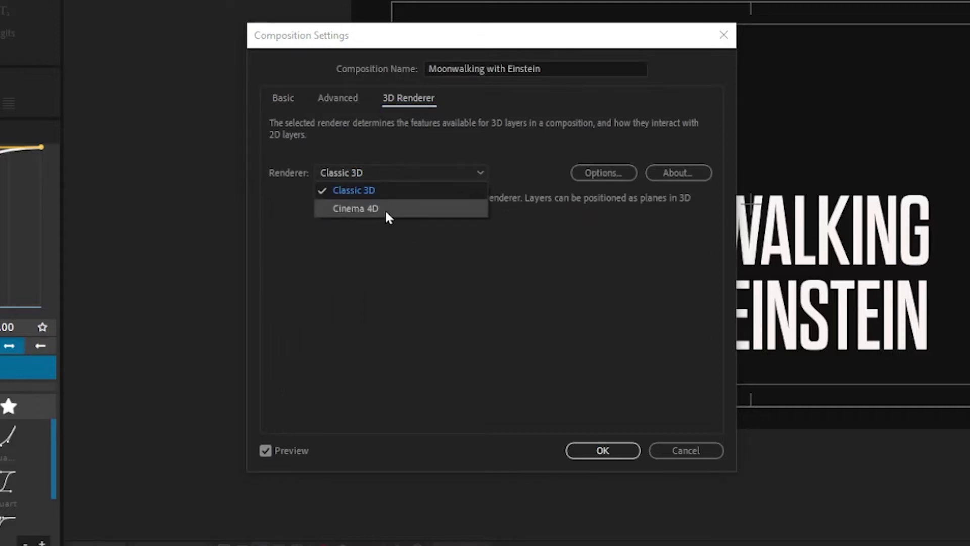
left_click(384, 210)
left_click(603, 451)
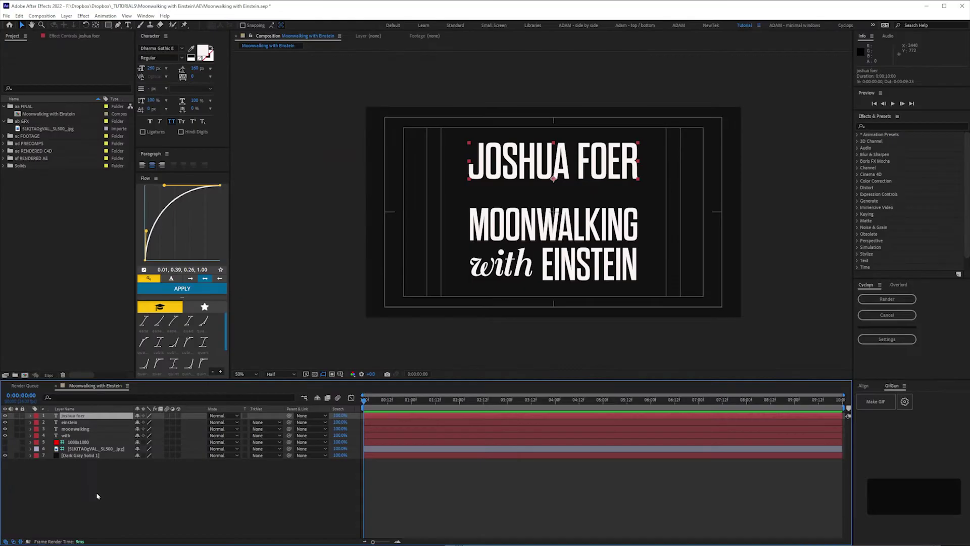
- Convert the JOSHUA FOER text layer into shape outlines
right_click(79, 417)
mouse_move(116, 352)
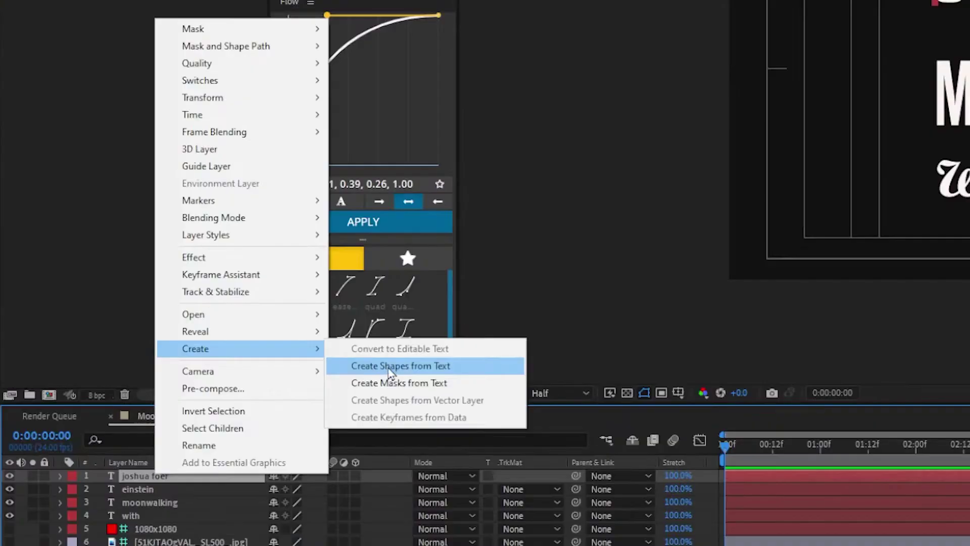
left_click(390, 367)
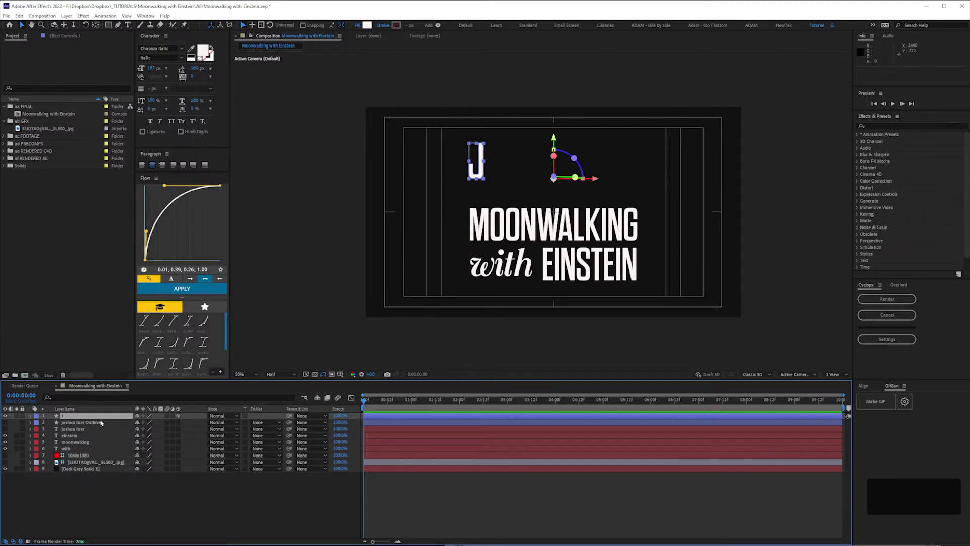
- Add Camera 1 with default settings and check the composition's renderer
key("ctrl+alt+shift+c")
key("Return")
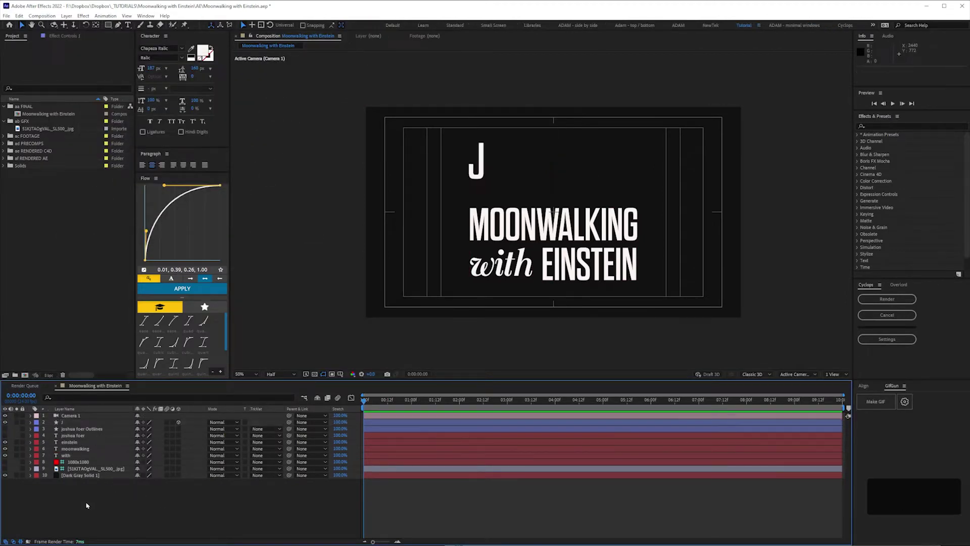
key("ctrl+k")
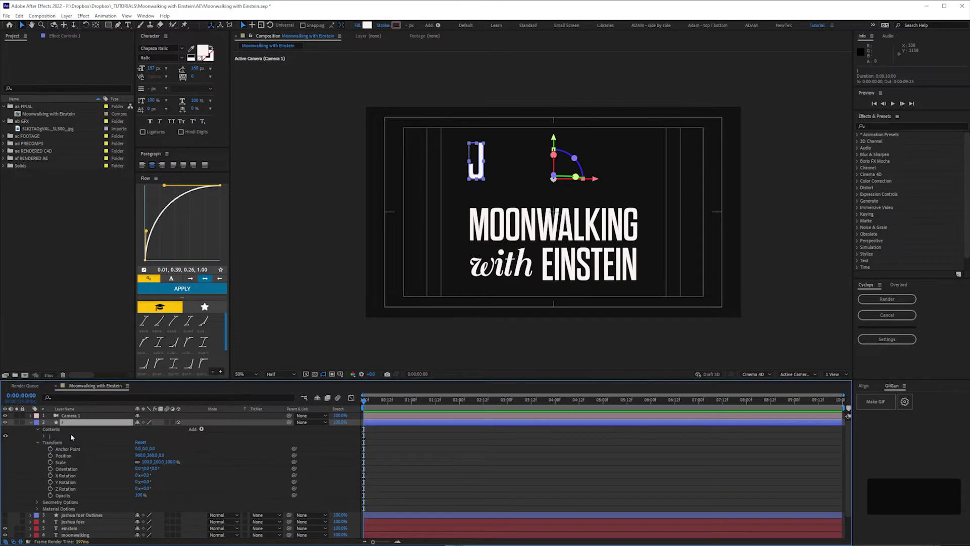
- Separate the J's position dimensions, extrude it 1000 deep, and turn on the R 2 layer
right_click(72, 437)
left_click(81, 349)
left_click(31, 423)
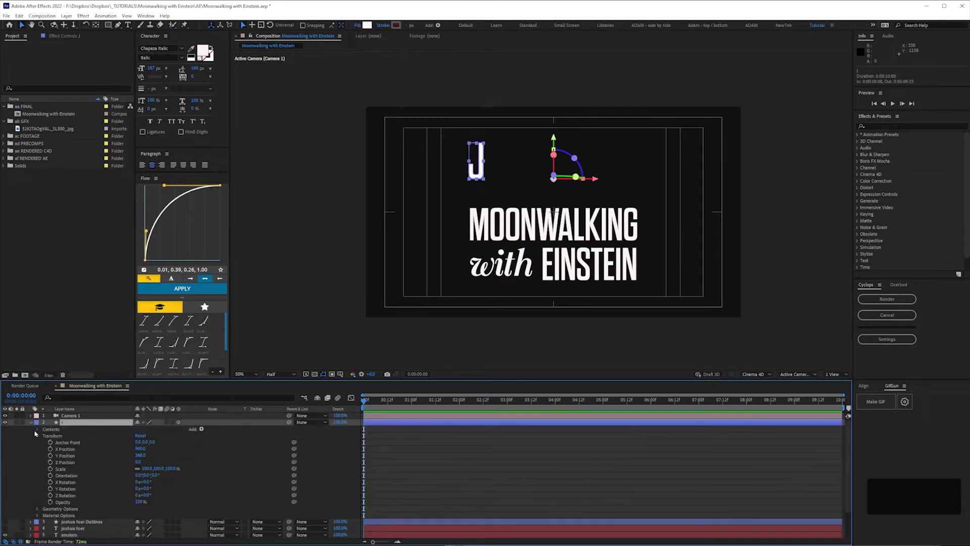
left_click(38, 508)
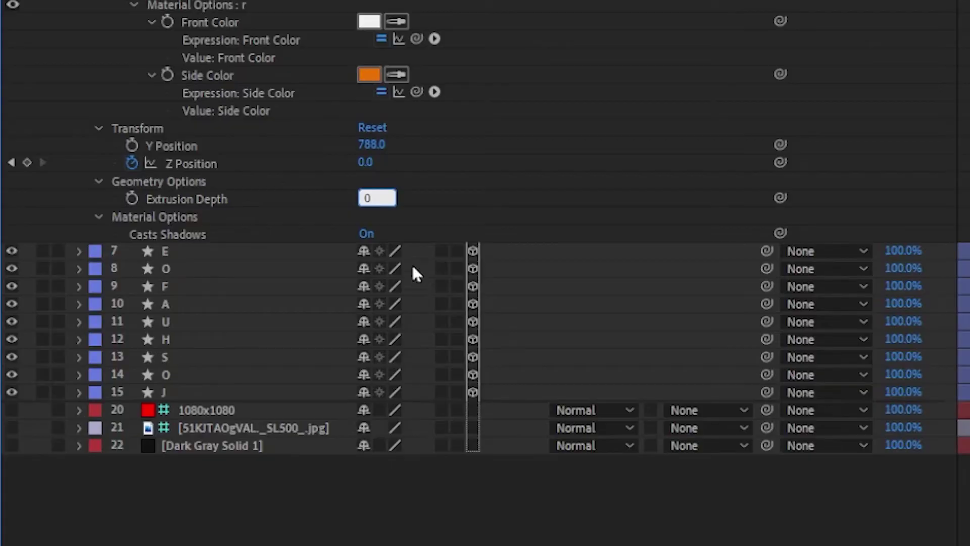
key("Return")
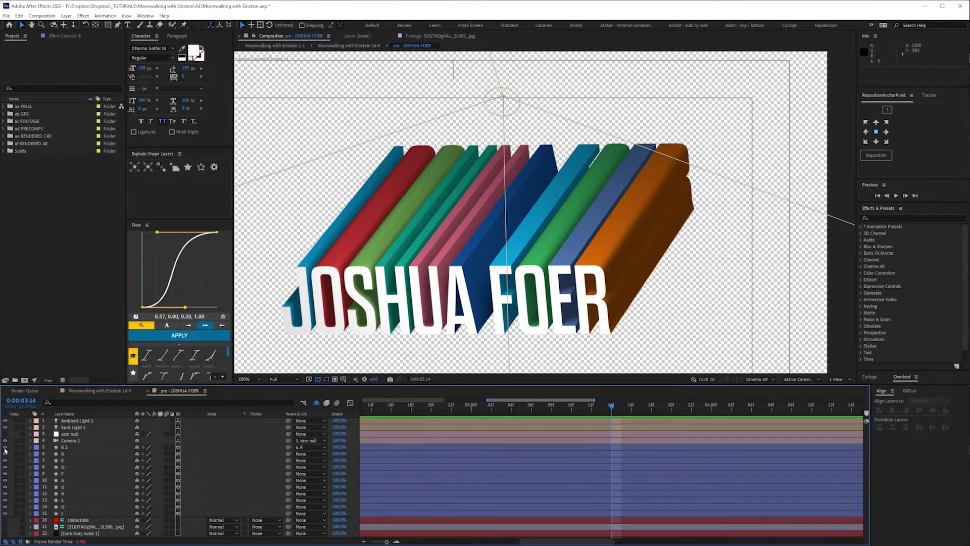
left_click(4, 448)
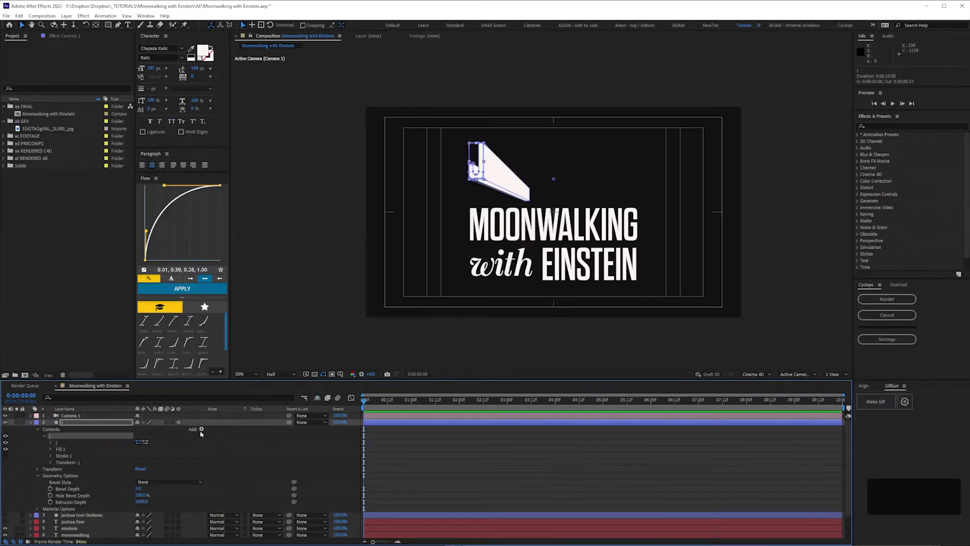
- Add Front Color and Side Color to the J and make its front face white
left_click(201, 429)
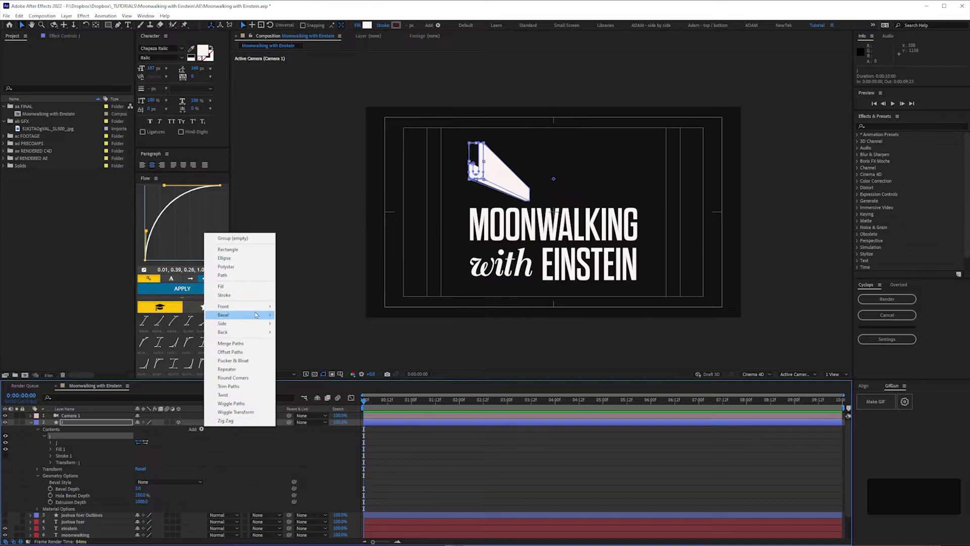
mouse_move(257, 309)
left_click(292, 306)
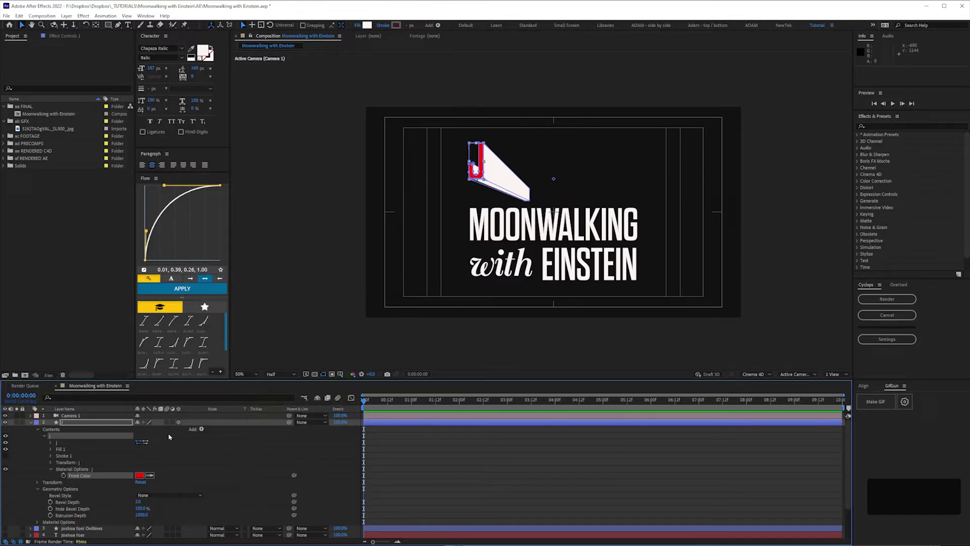
left_click(201, 429)
mouse_move(259, 324)
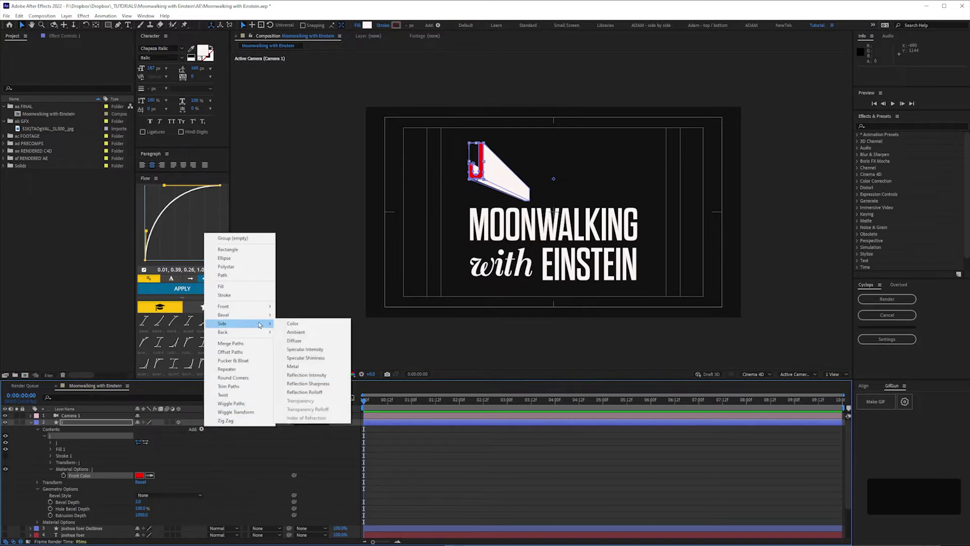
left_click(292, 323)
left_click(140, 477)
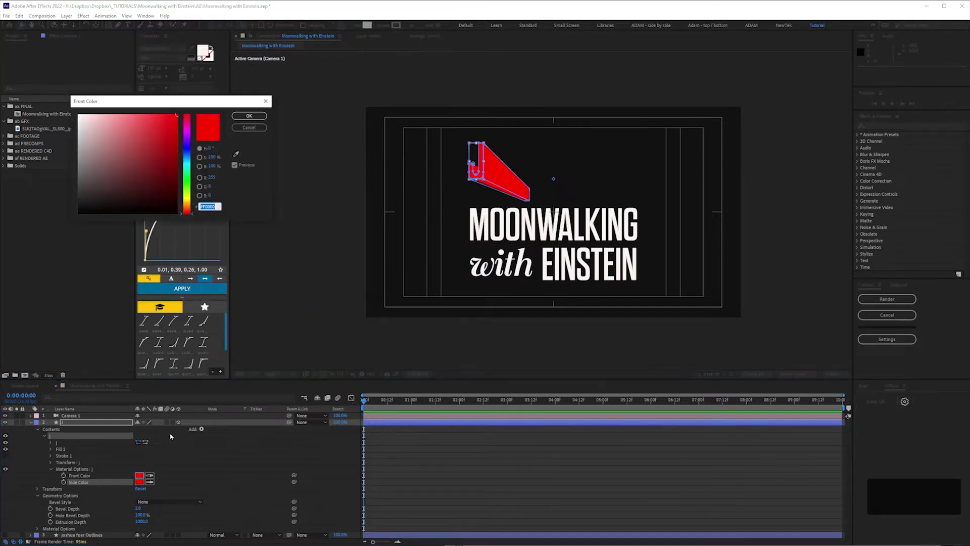
left_click(249, 115)
left_click(30, 422)
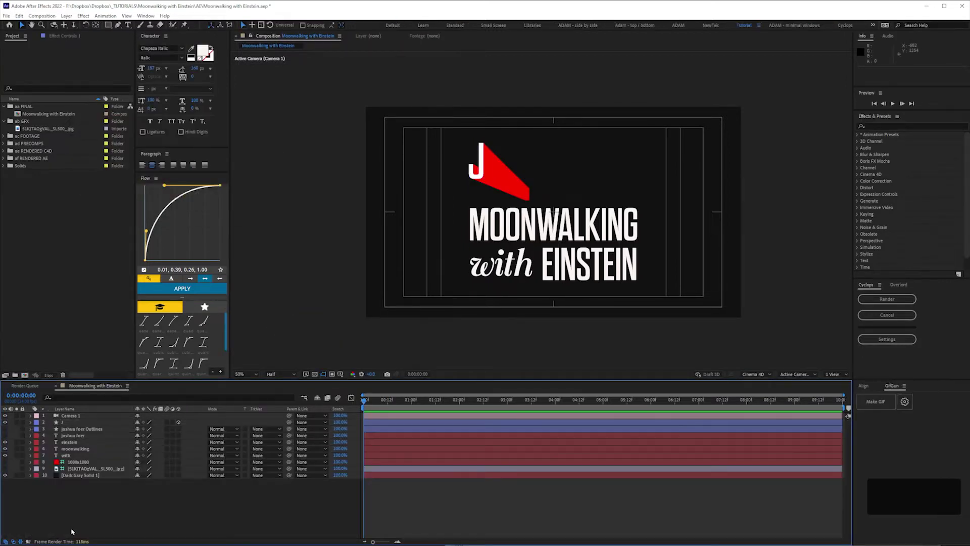
- Add a null named cam null and parent Camera 1 to it
key("ctrl+alt+shift+y")
key("Return")
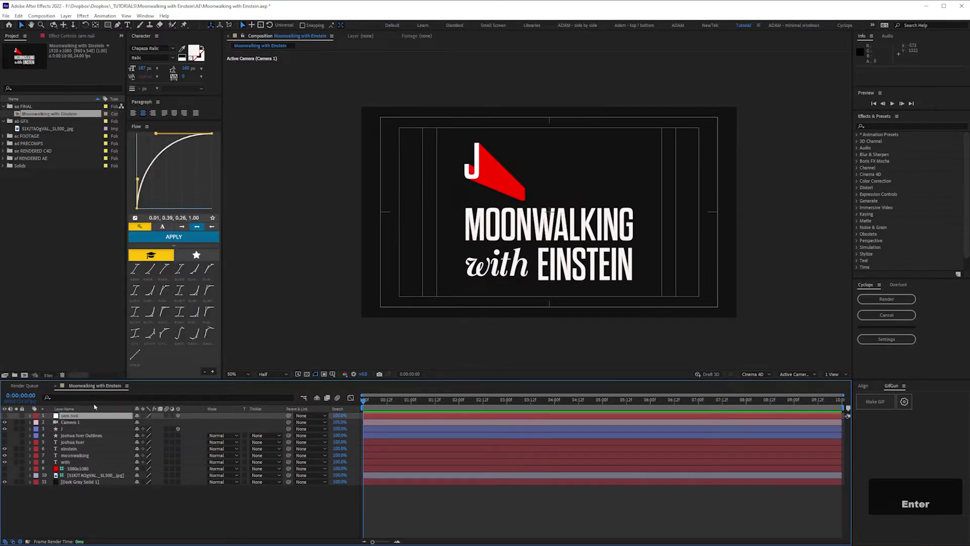
left_click_drag(78, 420, 76, 415)
left_click(81, 435)
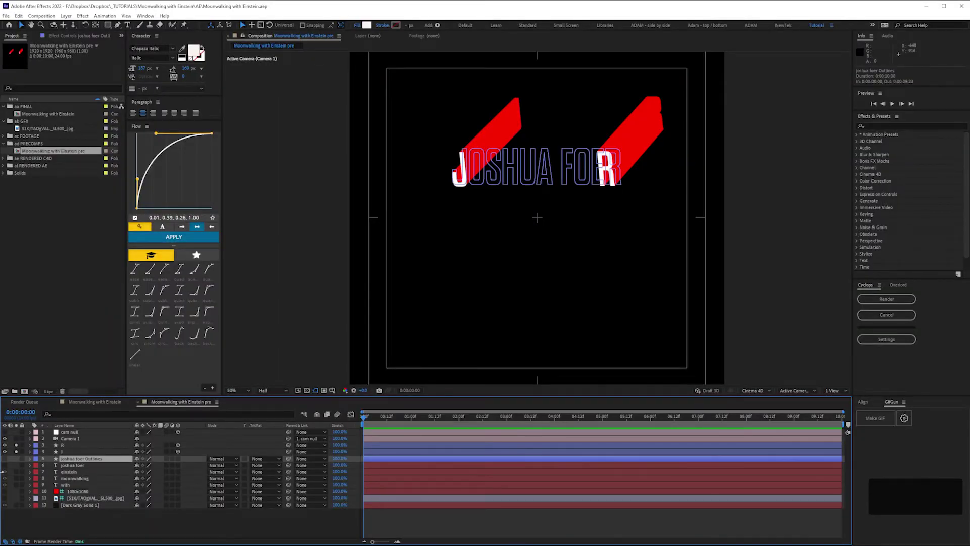
- Add a spot light with its default settings
right_click(39, 461)
left_click(166, 421)
left_click(152, 271)
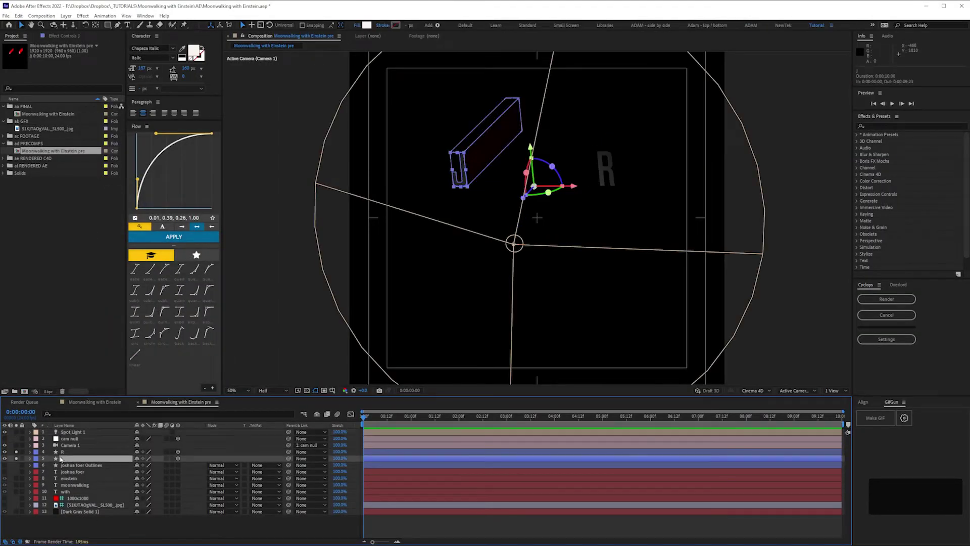
- Position the spot light higher above the letters using a top view
left_click(60, 451)
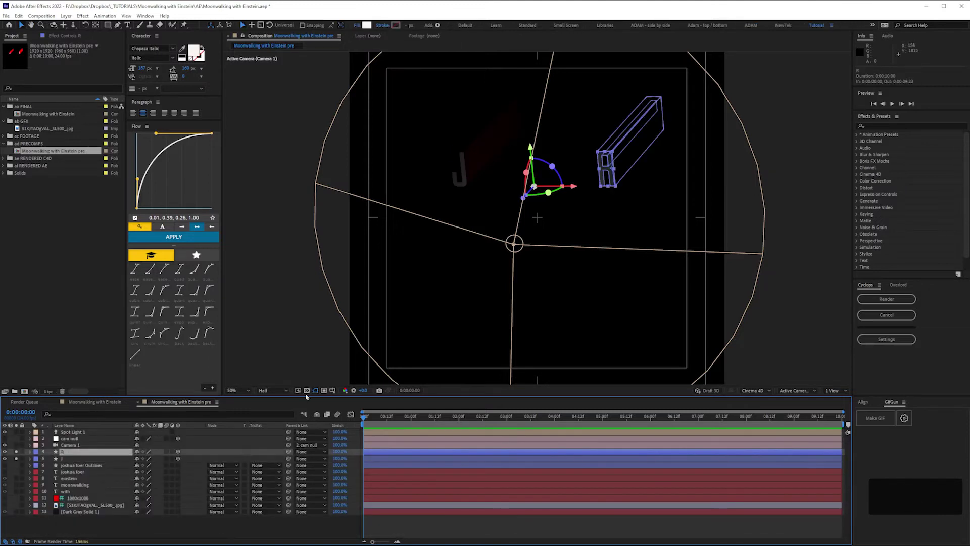
left_click(383, 332)
key("F10")
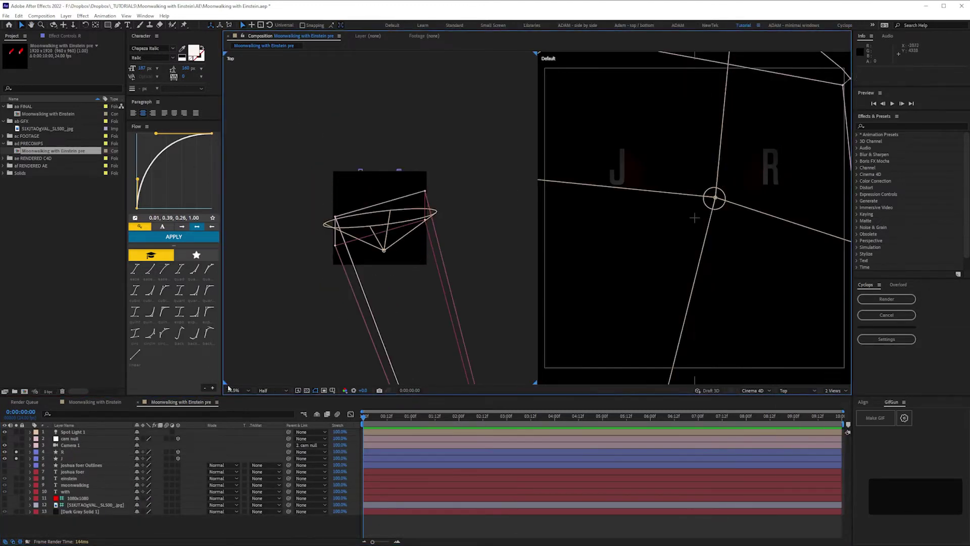
left_click(73, 432)
left_click(29, 432)
key("t")
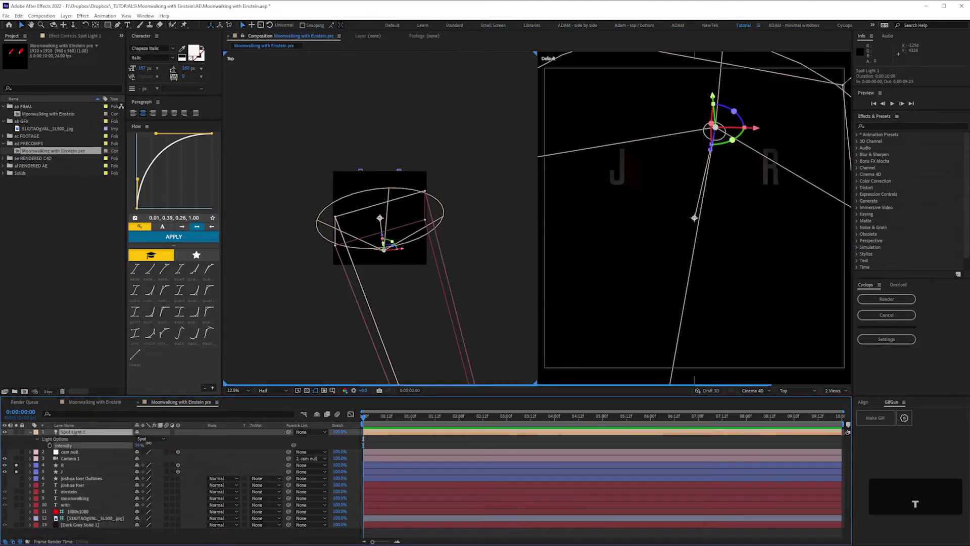
key("F12")
left_click_drag(552, 192, 560, 63)
- Add a second new light for ambient lighting
right_click(51, 448)
mouse_move(101, 355)
left_click(172, 375)
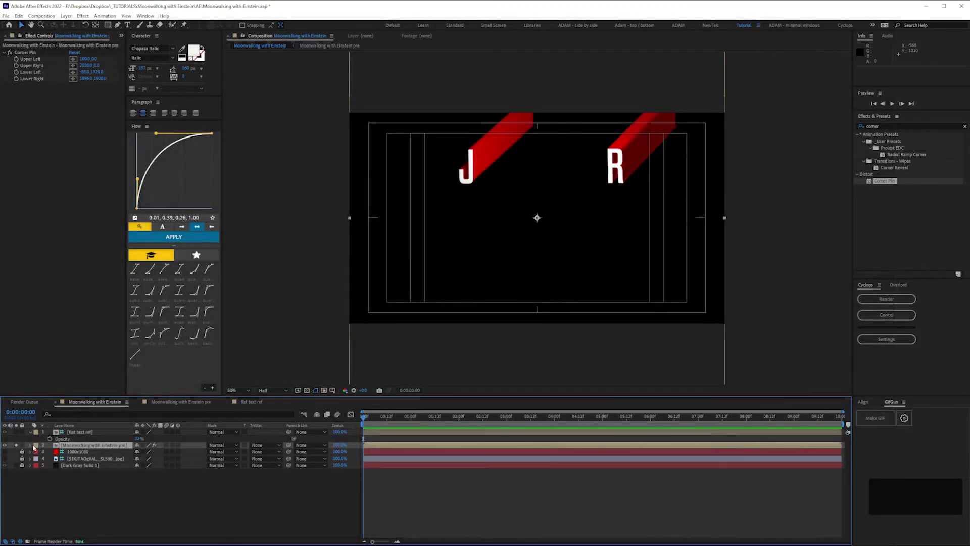
- Unsolo the precomp and nudge the extruded text slightly left and down onto the reference
left_click(25, 53)
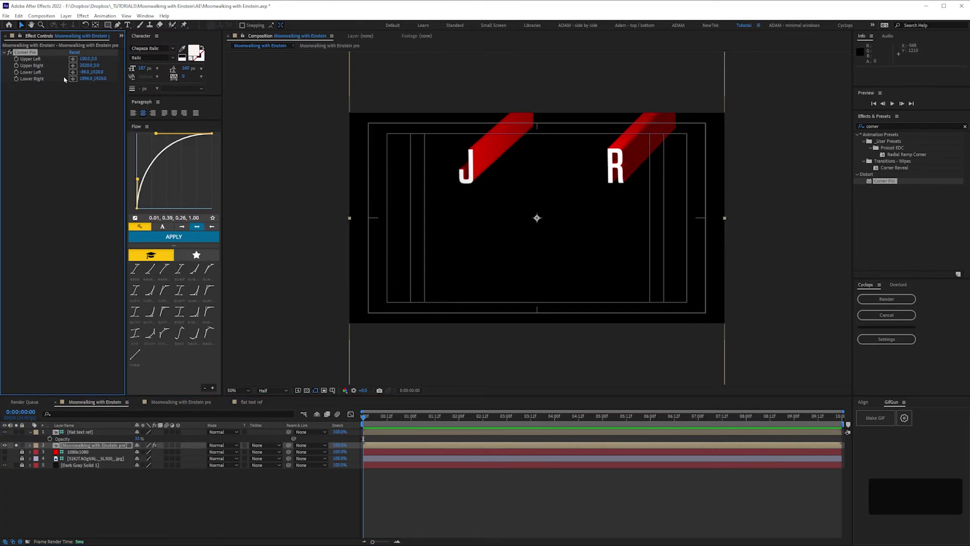
left_click(16, 445)
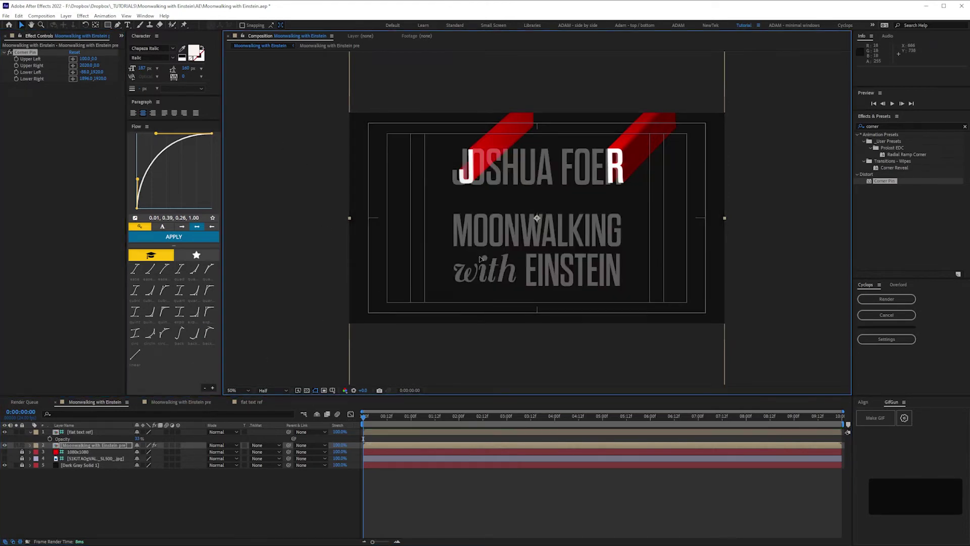
left_click_drag(479, 259, 475, 261)
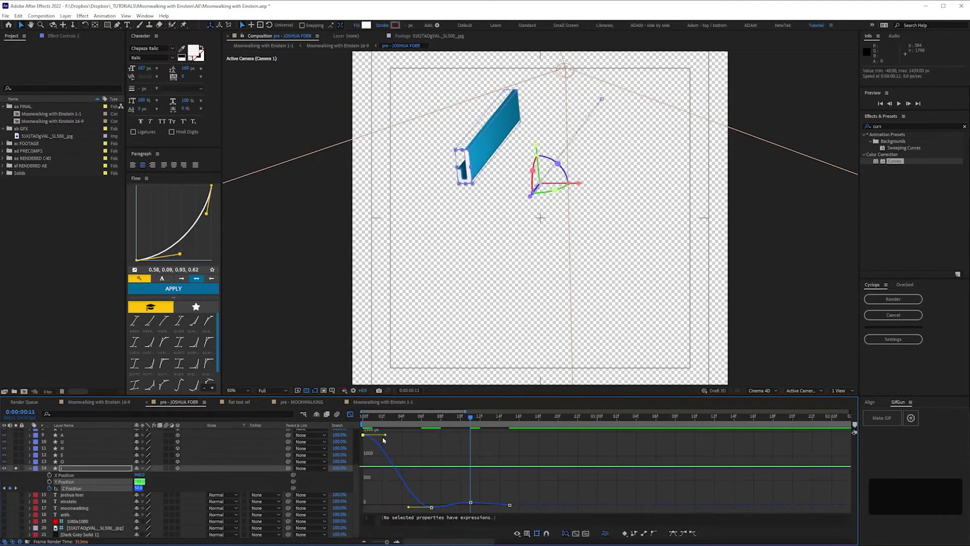
- Preview the letter drop-in animation and review the letters' position keyframes
key("space")
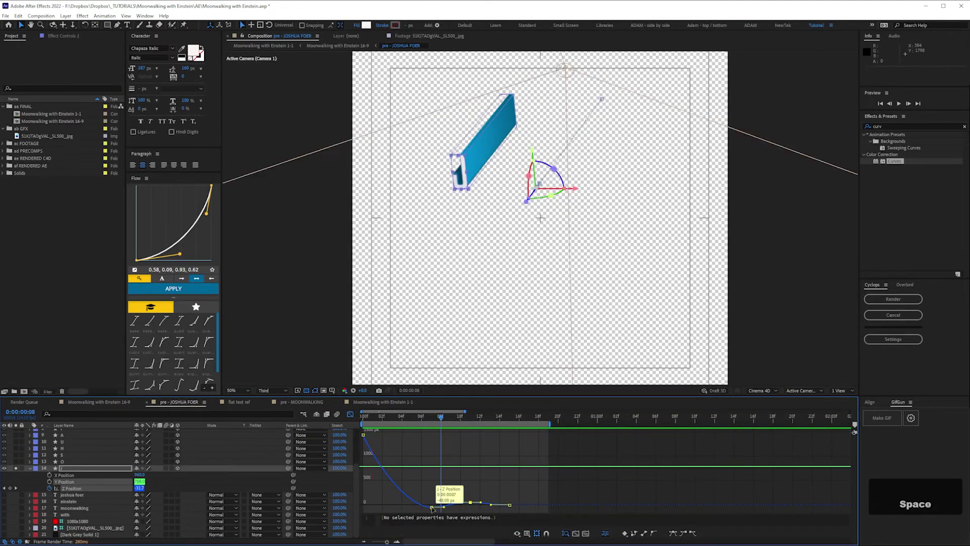
key("p")
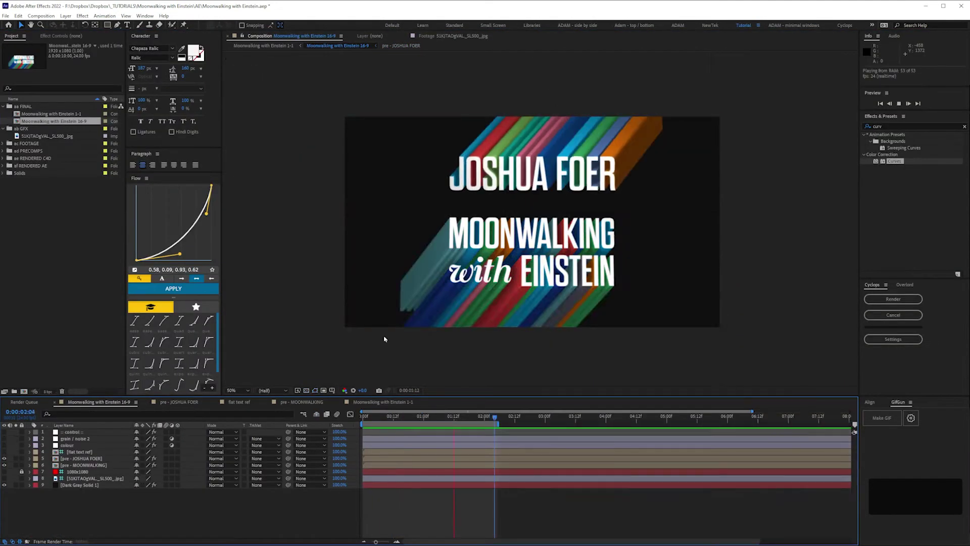
key("u")
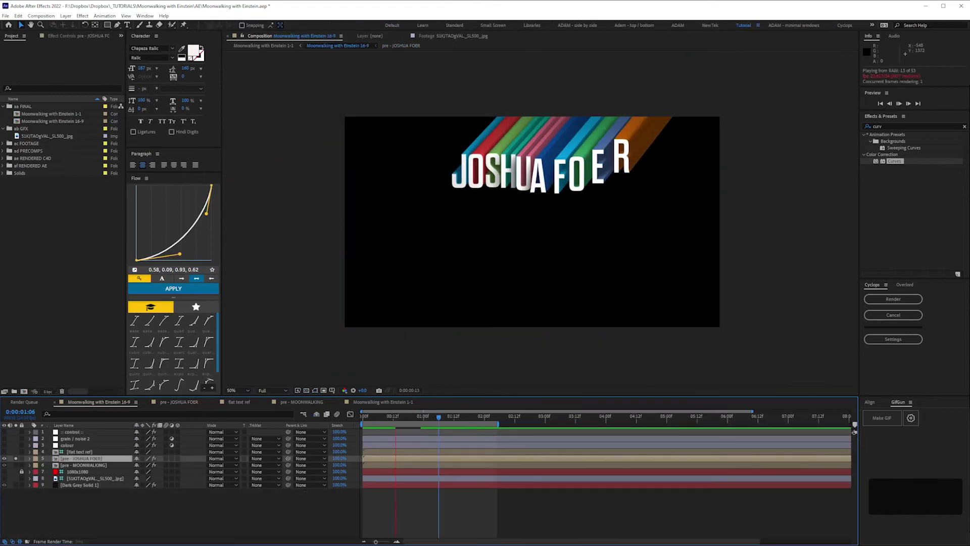
key("space")
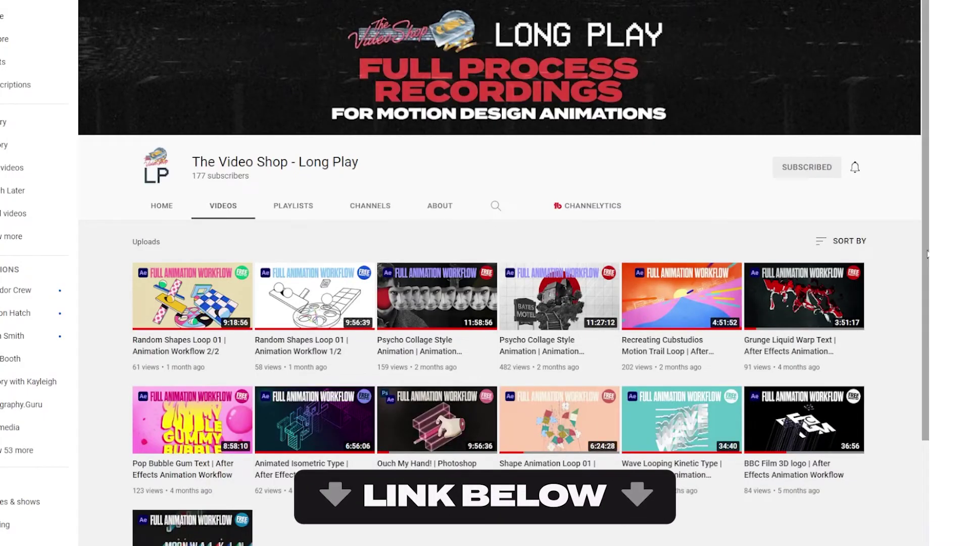
- Scroll down the Long Play channel's video uploads
scroll(925, 412, "down", 3)
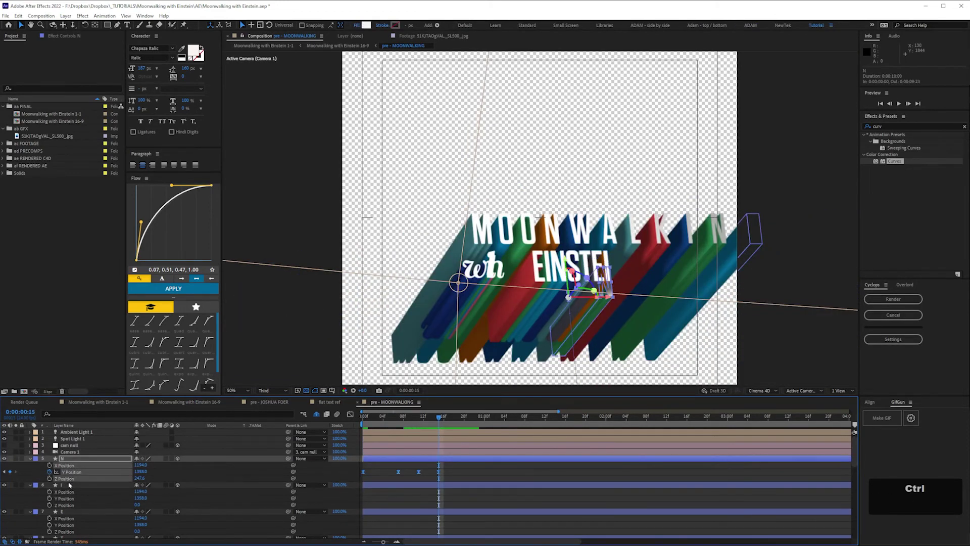
- Paste the Position keyframes onto the other letters and preview the staggered slide-in with NumPad0
key("space")
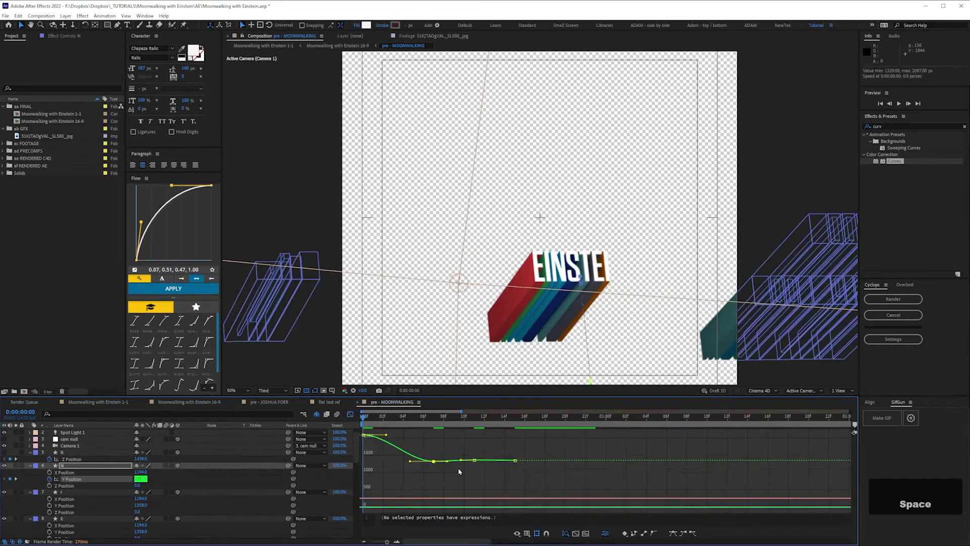
key("KP_0")
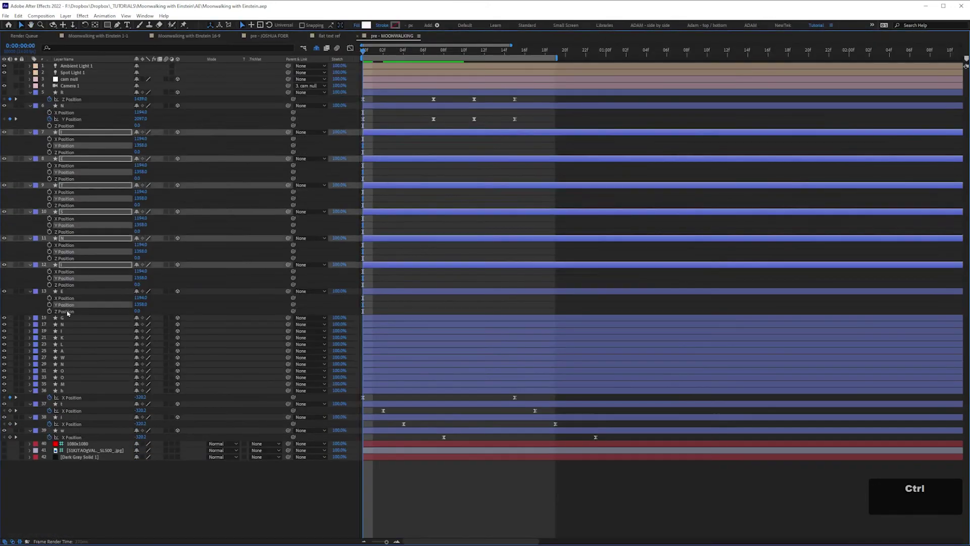
key("ctrl+v")
key("KP_0")
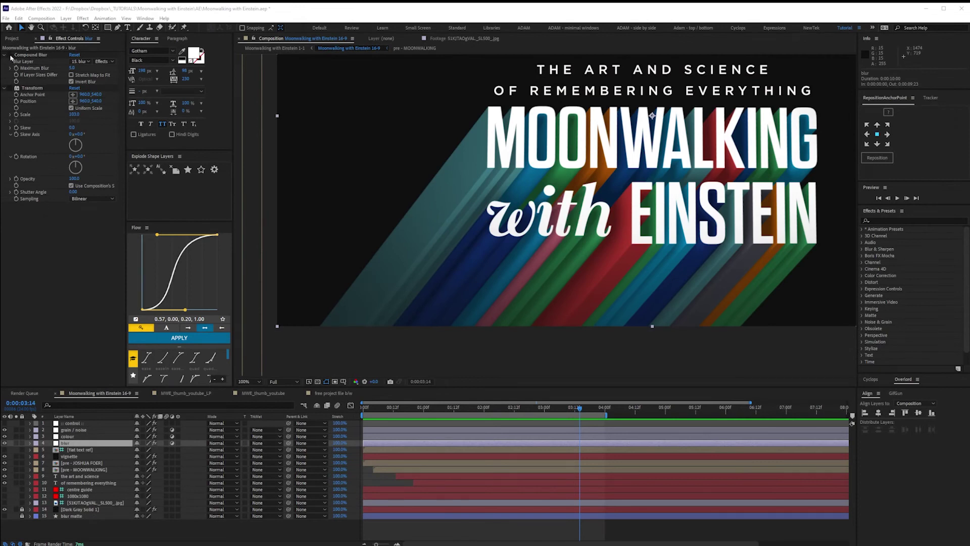
- Enable Compound Blur and the title-enlarging Transform effect on the blur layer
left_click(10, 55)
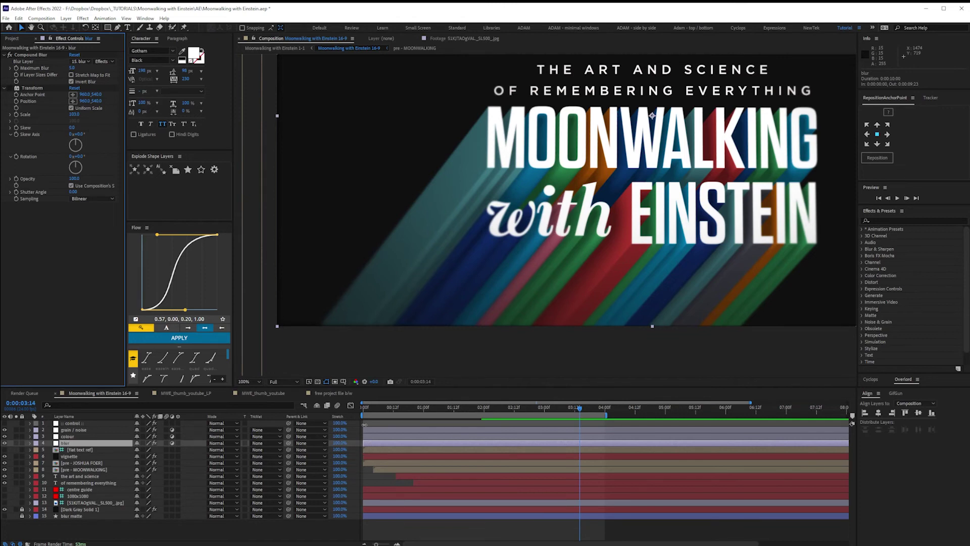
left_click(379, 320)
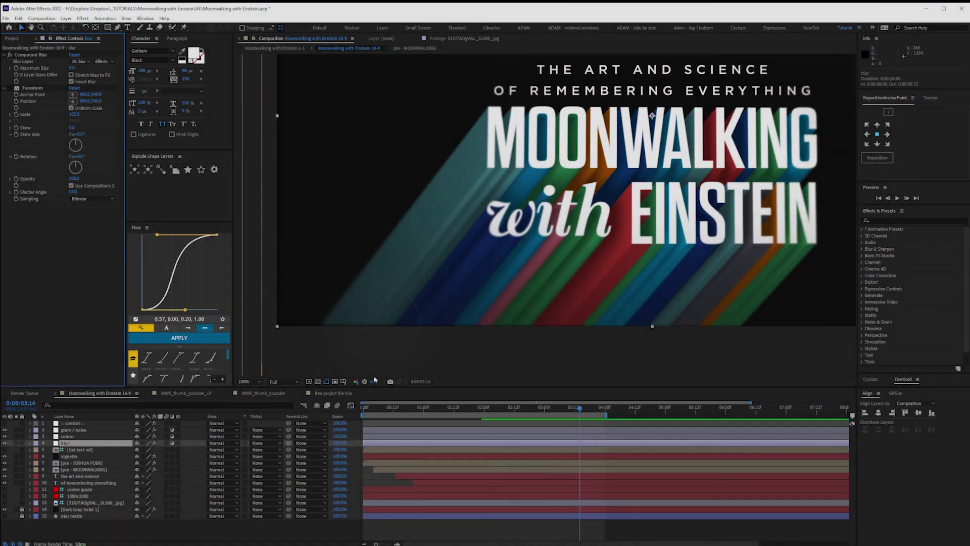
left_click(10, 88)
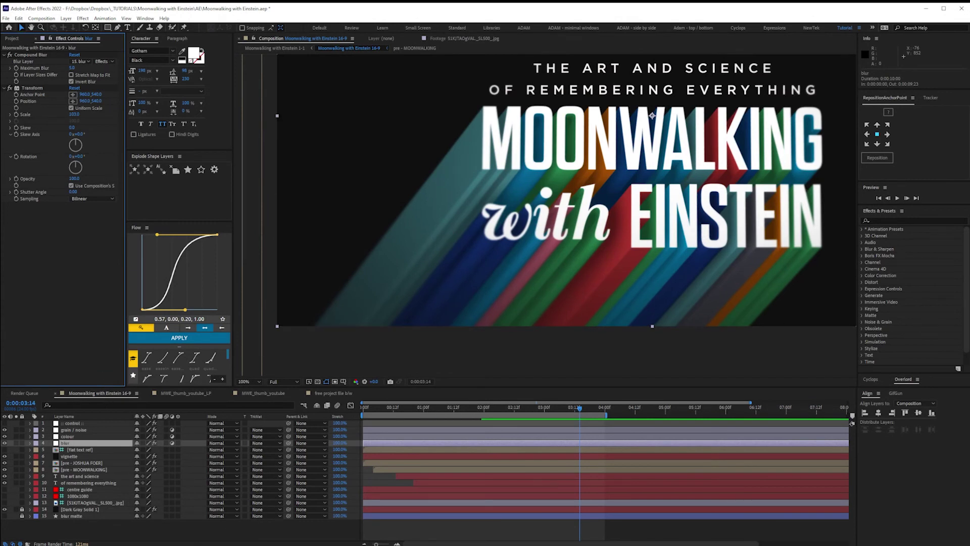
- Turn on the Curves grade on the colour layer and Add Grain on the grain layer
left_click(65, 436)
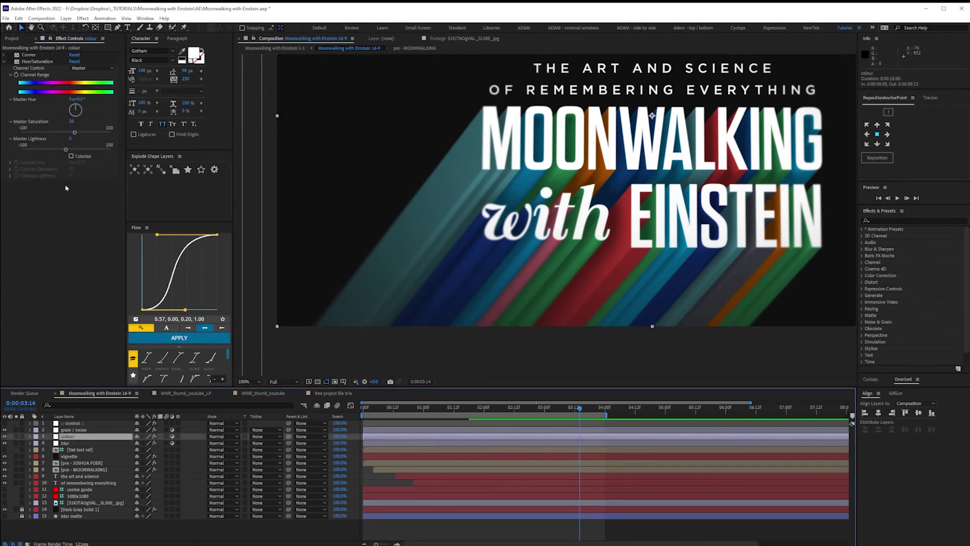
left_click(4, 55)
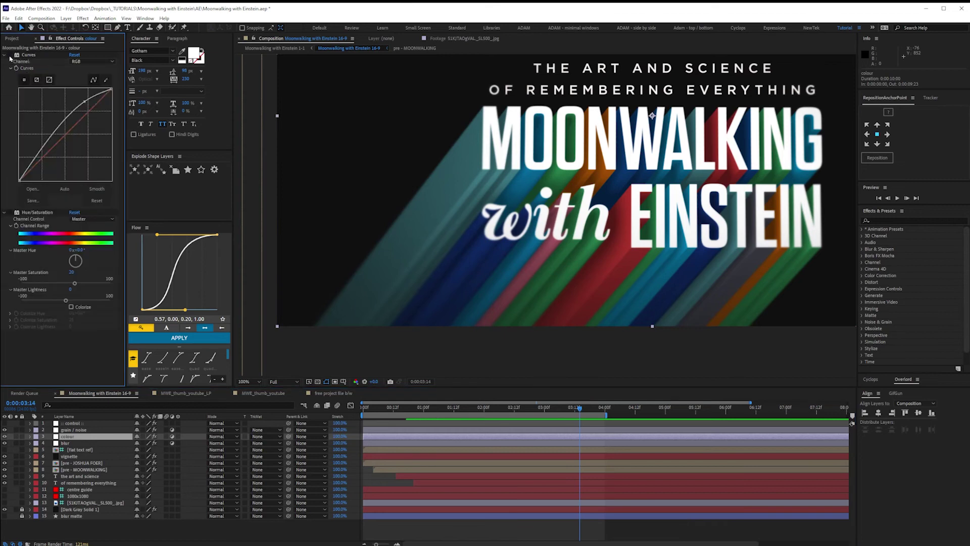
left_click(12, 56)
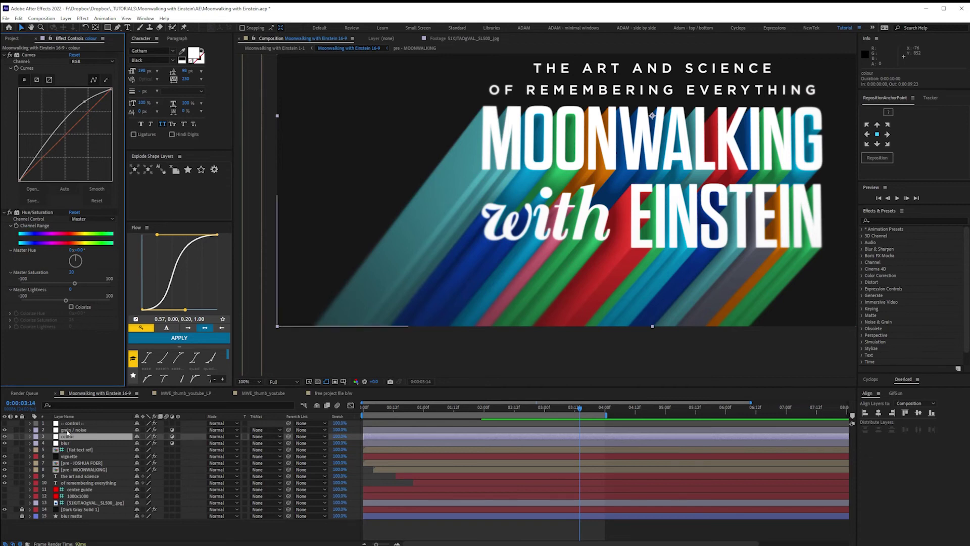
left_click(72, 430)
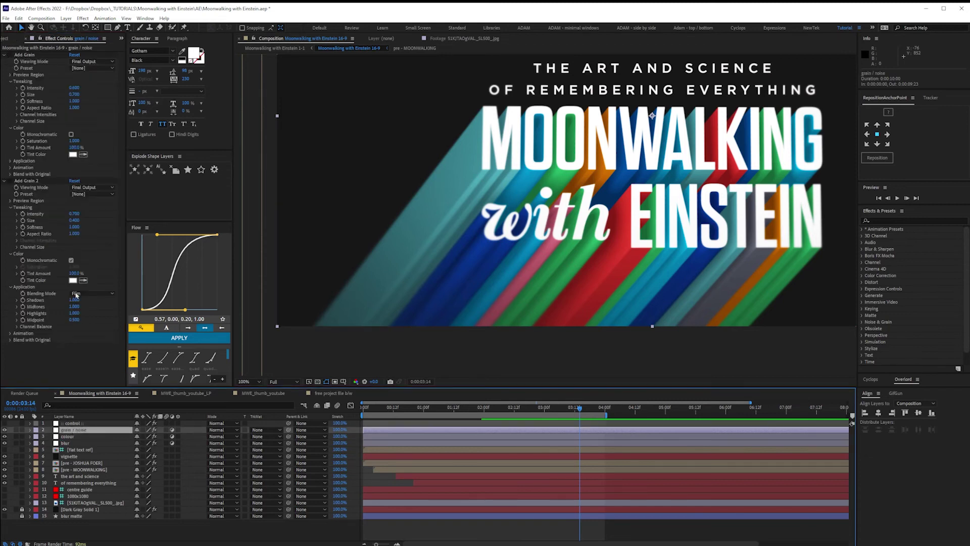
left_click(11, 55)
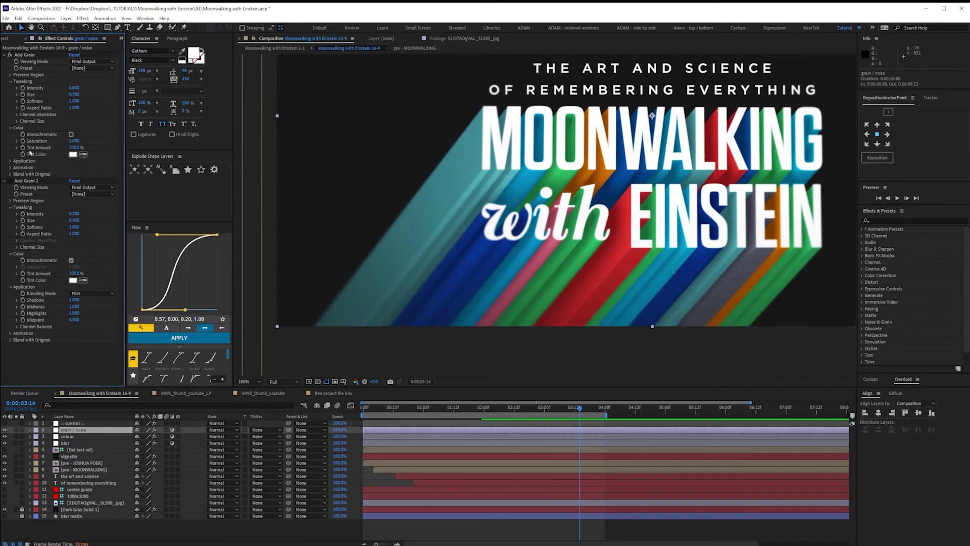